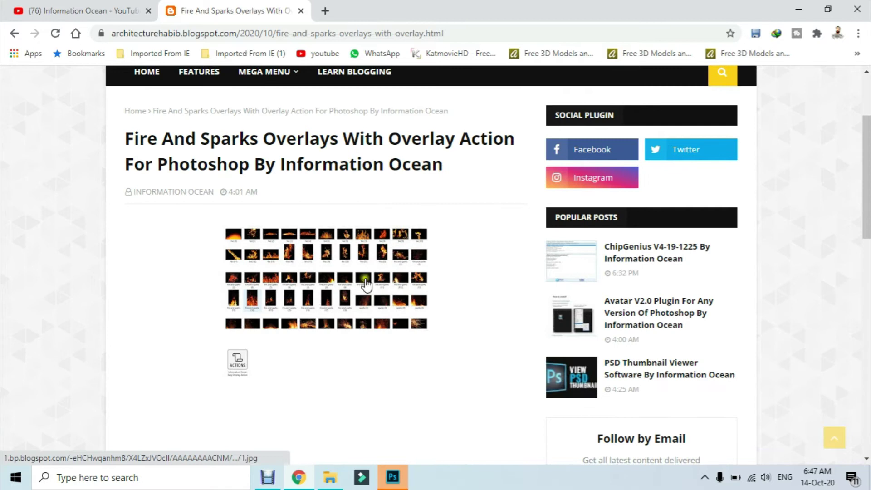
Step: Find the download links for the overlays and the overlay action in the Fire And Sparks Overlays blog post
{"action": "scroll", "coordinate": [227, 287], "scroll_direction": "down", "scroll_amount": 3}
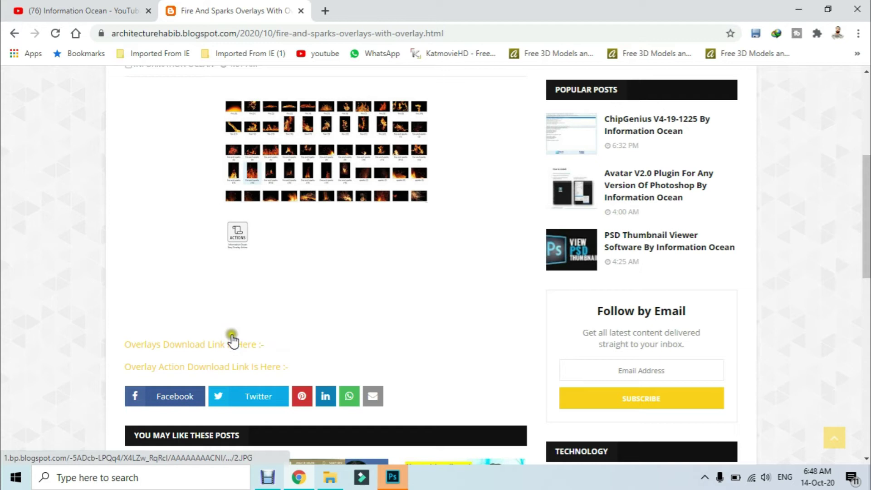
{"action": "left_click", "coordinate": [155, 348]}
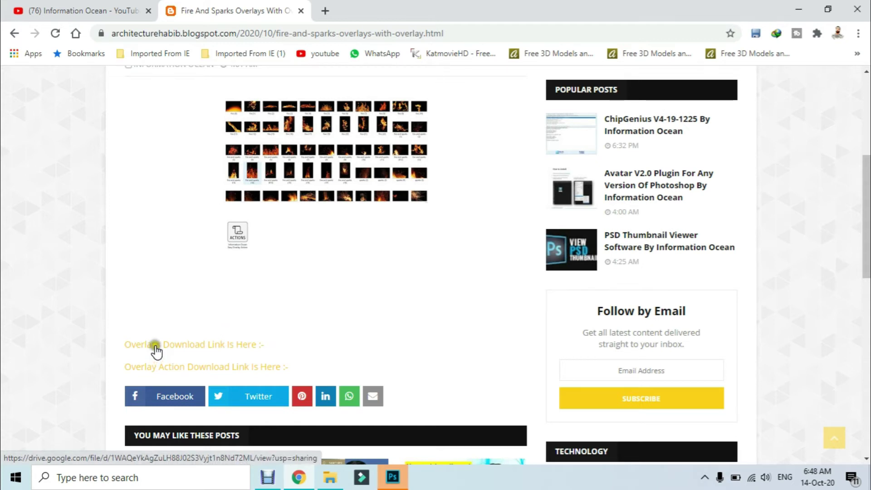
{"action": "left_click", "coordinate": [156, 346]}
{"action": "left_click", "coordinate": [157, 349]}
{"action": "left_click", "coordinate": [261, 344]}
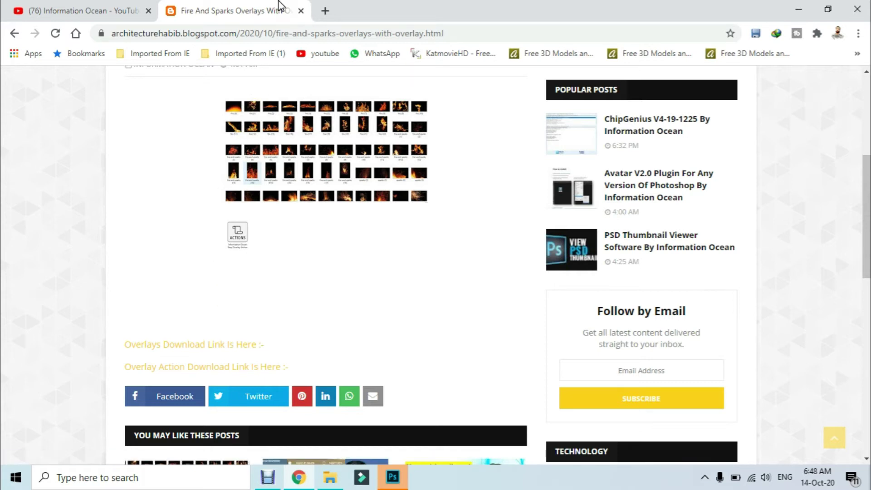
Step: Close the Fire And Sparks Overlays blog post
{"action": "left_click", "coordinate": [297, 18]}
{"action": "left_click", "coordinate": [302, 11]}
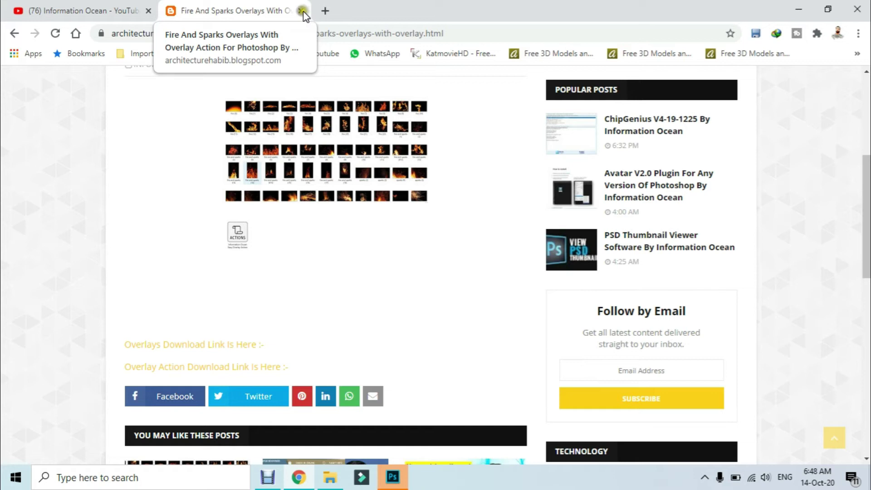
{"action": "left_click", "coordinate": [301, 11]}
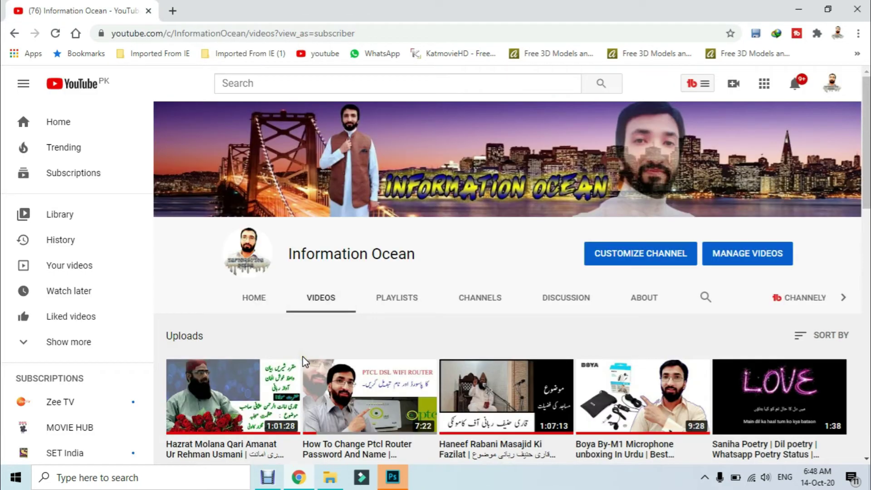
Step: Switch to File Explorer and load the action file from the Information Ocean Easy Overlay Action folder into Photoshop
{"action": "left_click", "coordinate": [320, 477]}
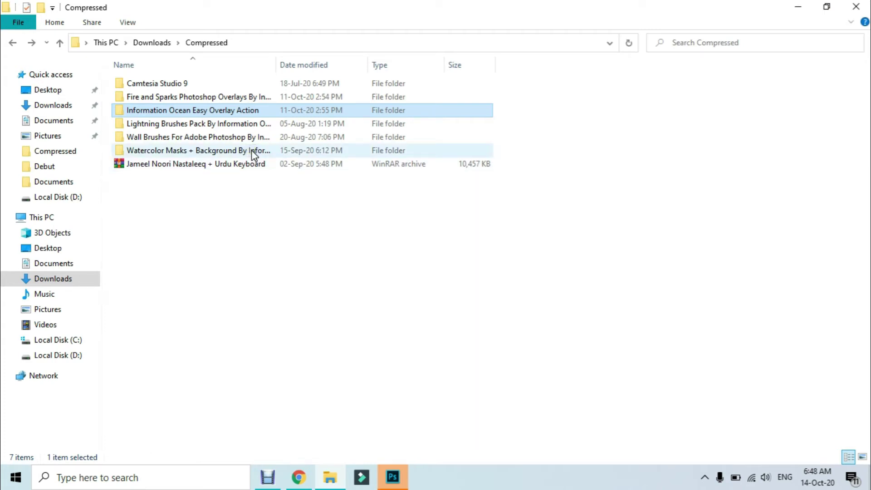
{"action": "double_click", "coordinate": [189, 113]}
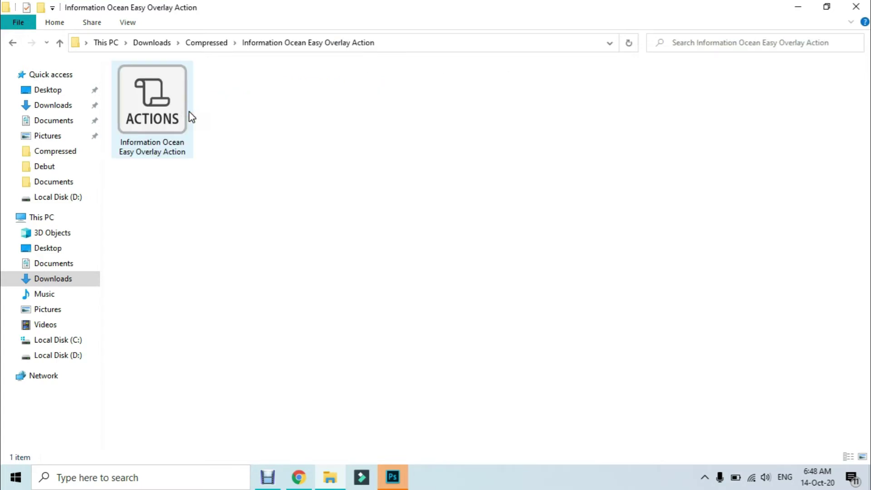
{"action": "double_click", "coordinate": [184, 122]}
{"action": "double_click", "coordinate": [176, 117]}
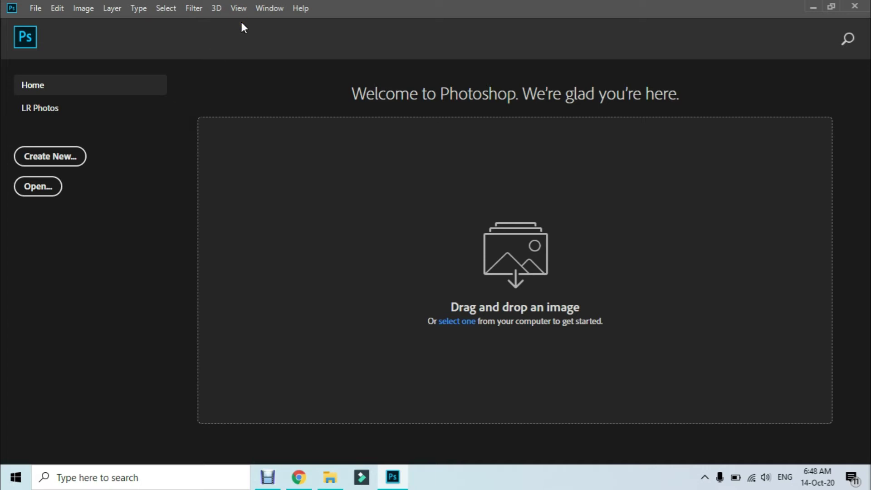
Step: Display the list of Photoshop actions
{"action": "left_click", "coordinate": [272, 9]}
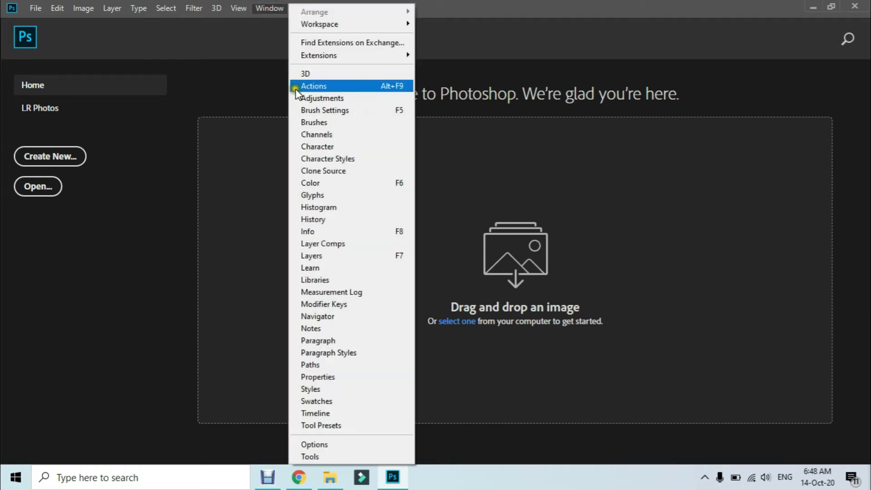
{"action": "left_click", "coordinate": [330, 86]}
{"action": "left_click", "coordinate": [330, 87]}
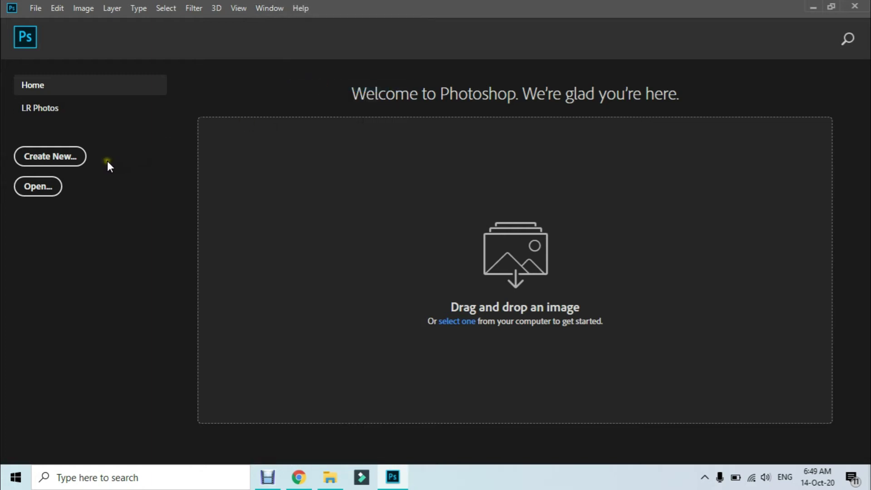
Step: Create a new 1920 x 1080 pixel document at 72 pixels/inch in RGB Color with a white background
{"action": "left_click", "coordinate": [69, 159]}
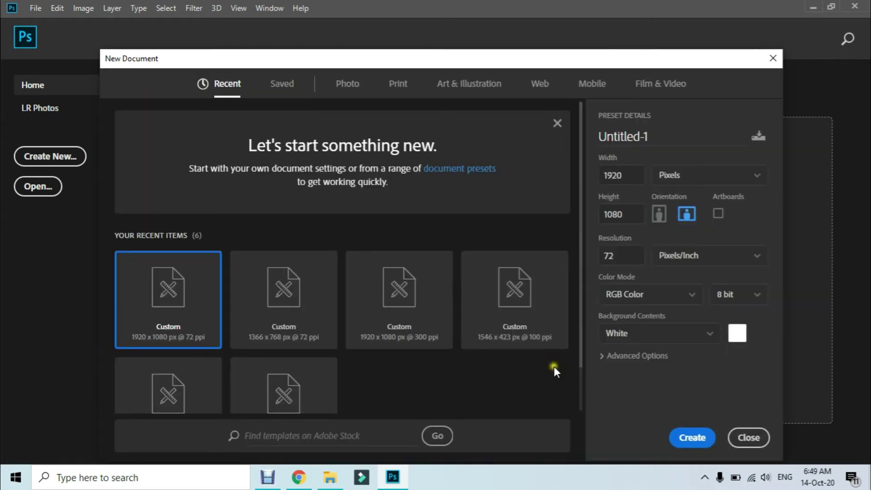
{"action": "left_click", "coordinate": [702, 437]}
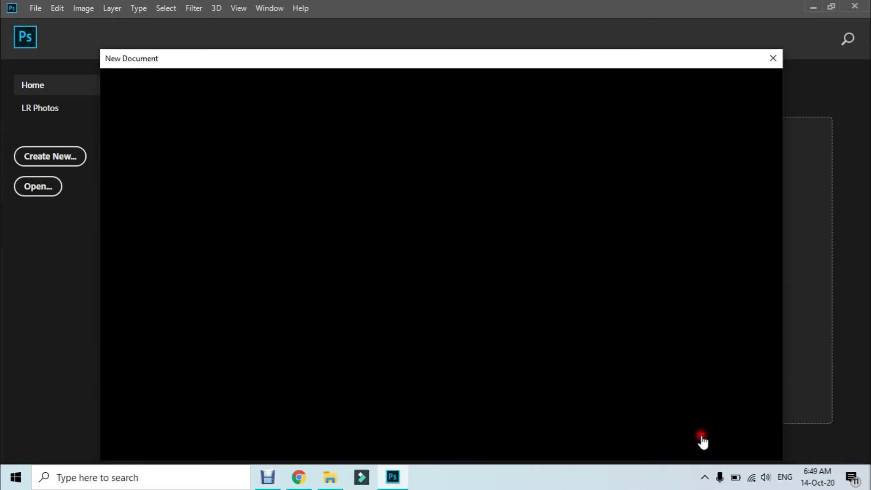
{"action": "left_click", "coordinate": [701, 435]}
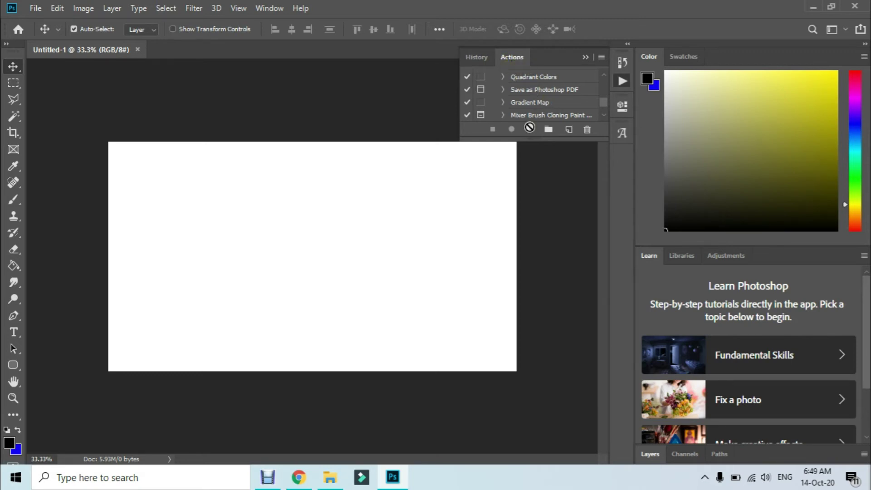
Step: Locate the DG Photoshop Easy Overlay set among the actions and inspect which actions it contains
{"action": "scroll", "coordinate": [540, 103], "scroll_direction": "down", "scroll_amount": 1}
{"action": "scroll", "coordinate": [540, 104], "scroll_direction": "down", "scroll_amount": 1}
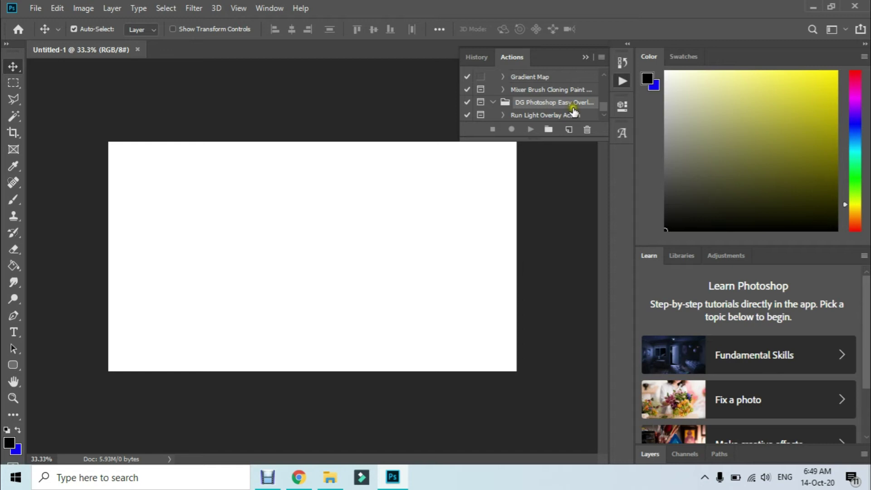
{"action": "left_click", "coordinate": [542, 105]}
{"action": "left_click", "coordinate": [493, 103]}
{"action": "left_click", "coordinate": [493, 104]}
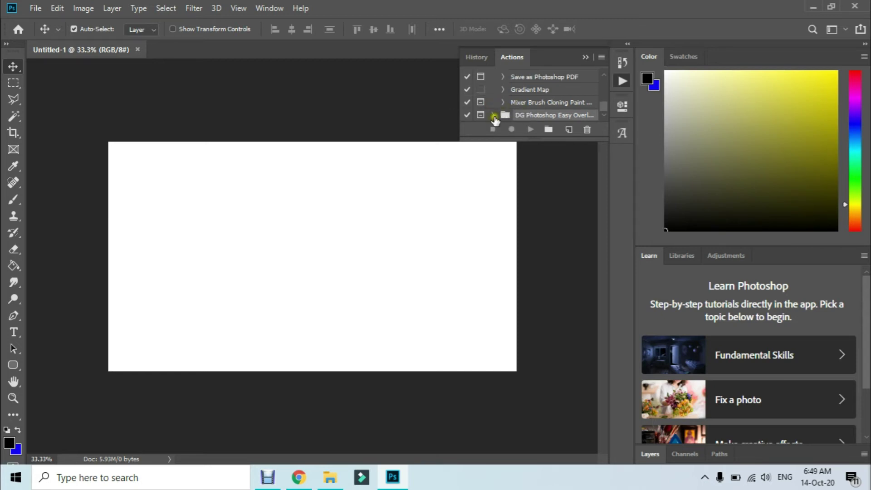
{"action": "left_click", "coordinate": [493, 117]}
{"action": "left_click", "coordinate": [493, 117]}
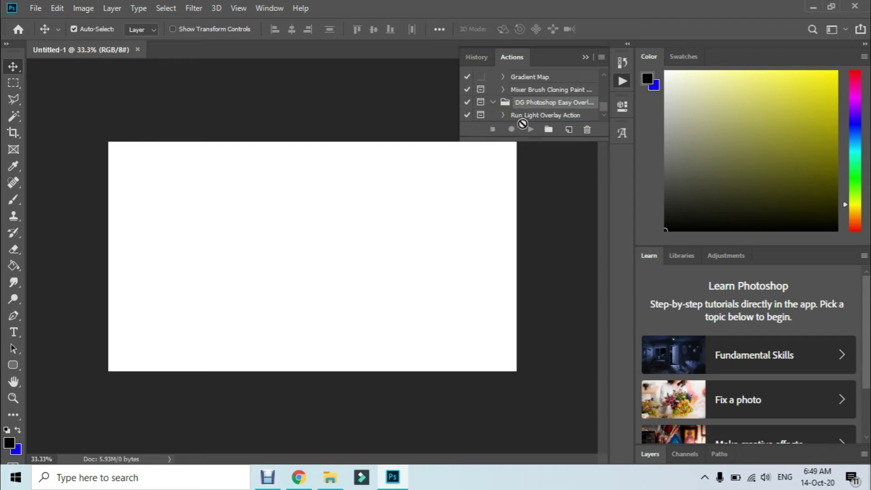
Step: Place the portrait photo 20201010_194825 from the desktop into the new document and commit it at its default size
{"action": "left_click", "coordinate": [811, 8]}
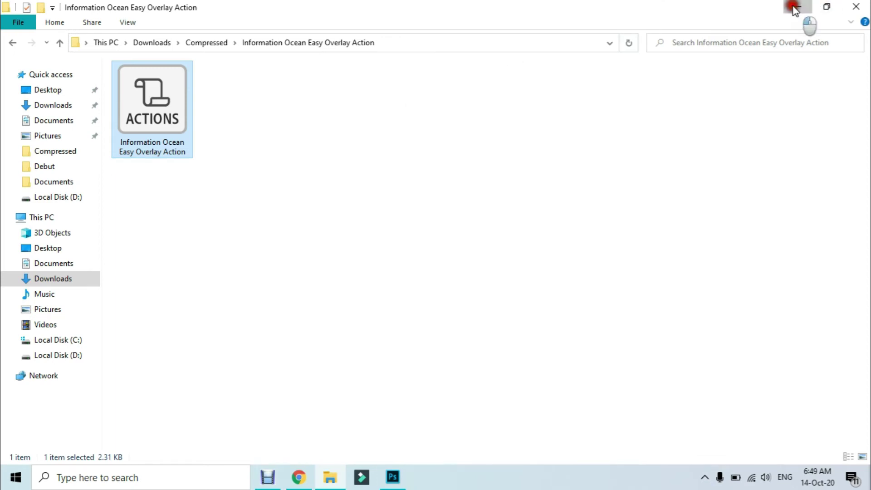
{"action": "left_click", "coordinate": [794, 7]}
{"action": "left_click", "coordinate": [793, 8]}
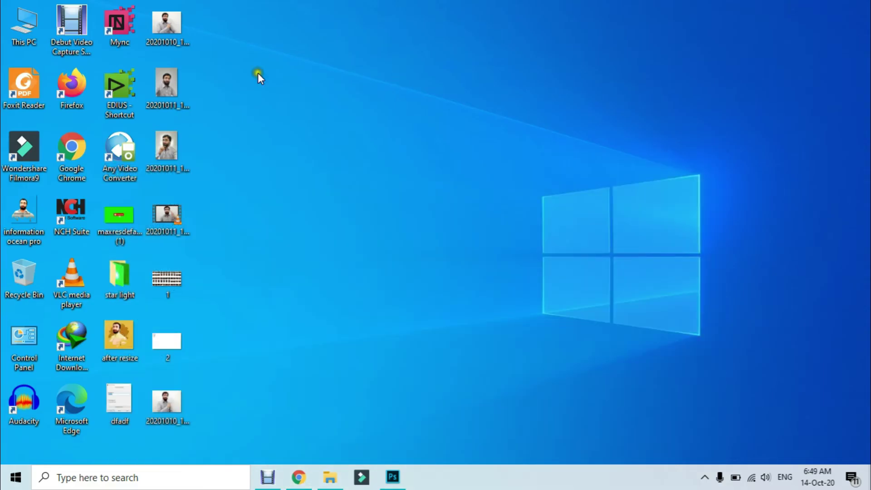
{"action": "left_click", "coordinate": [173, 45]}
{"action": "left_click_drag", "start_coordinate": [170, 20], "coordinate": [335, 325]}
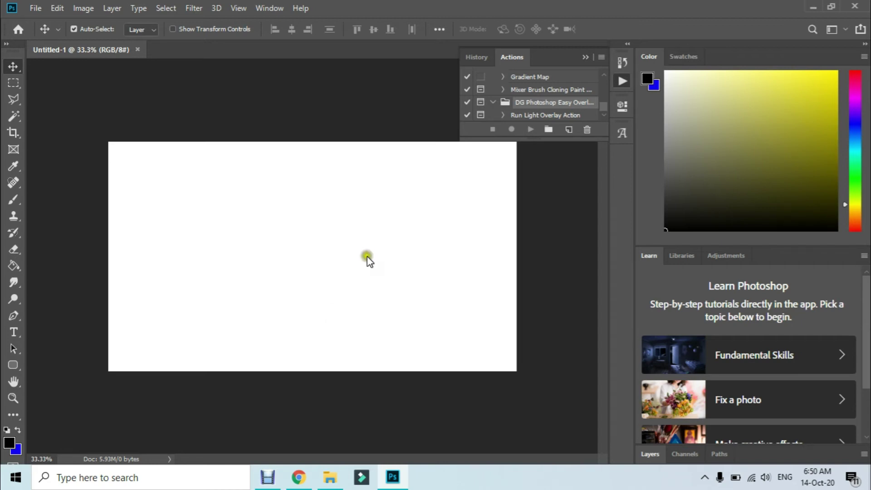
{"action": "left_click", "coordinate": [478, 76]}
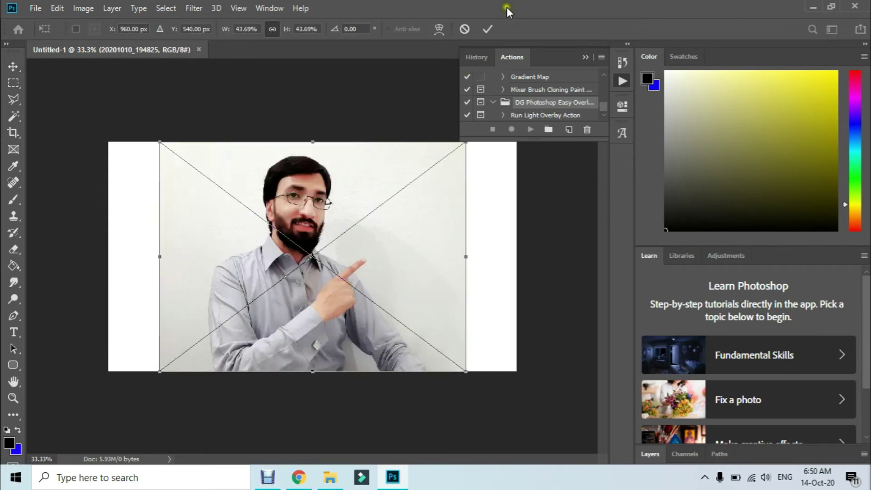
{"action": "left_click", "coordinate": [487, 31]}
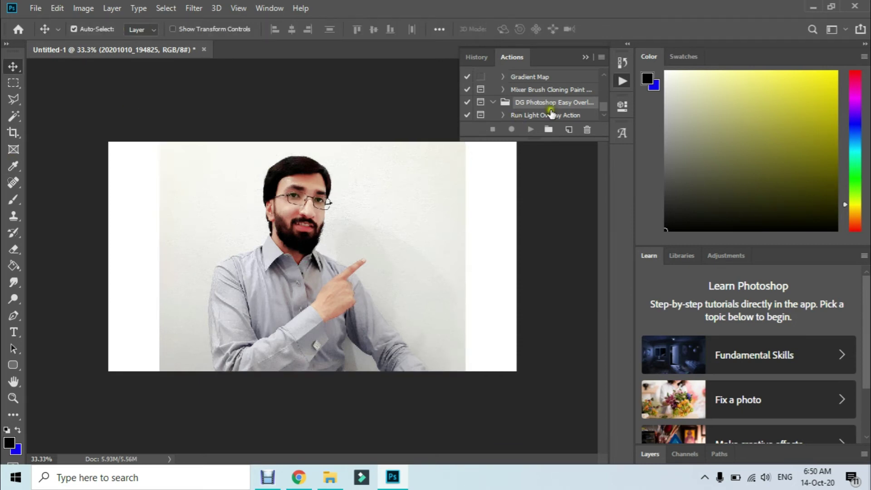
Step: Expand the layer list and hide the white Background layer
{"action": "left_click", "coordinate": [650, 454]}
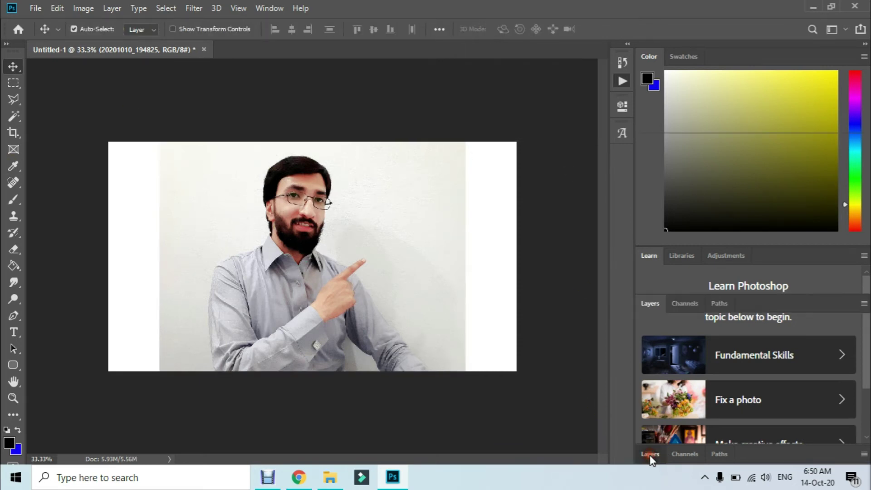
{"action": "left_click", "coordinate": [646, 398]}
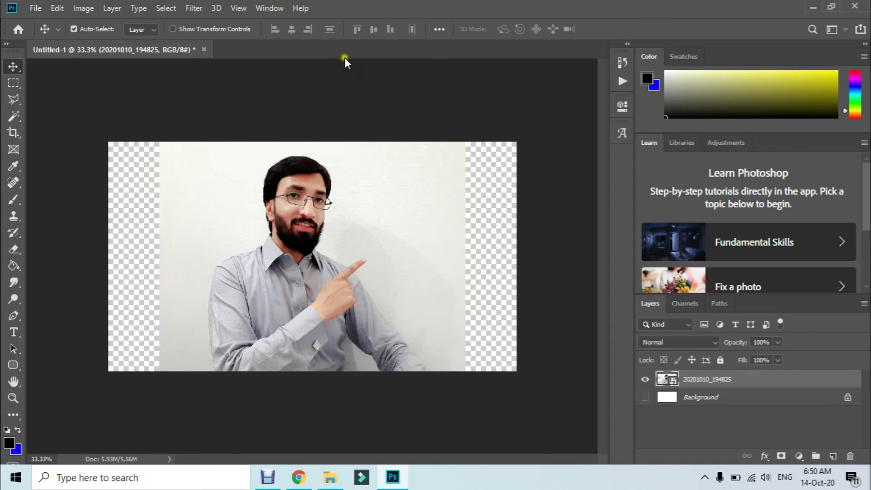
Step: Play the Run Light Overlay Action from the DG Photoshop Easy Overlay set on the photo layer
{"action": "left_click", "coordinate": [624, 83]}
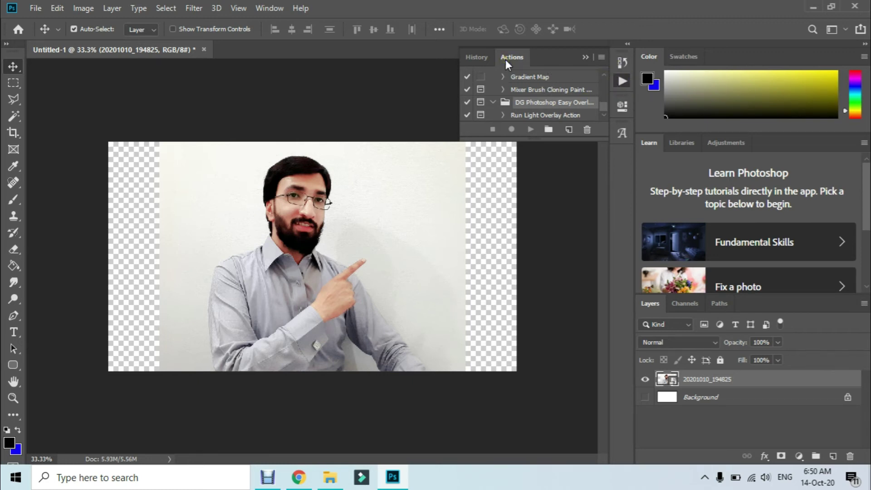
{"action": "left_click", "coordinate": [489, 57]}
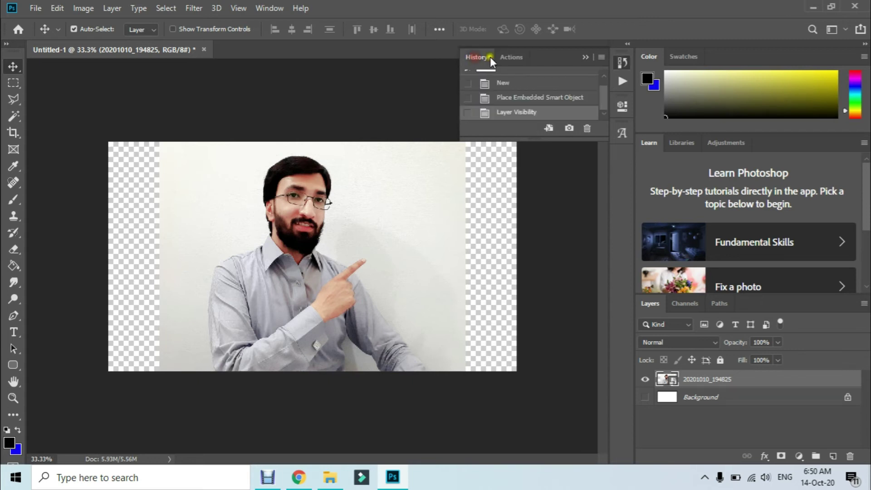
{"action": "left_click", "coordinate": [516, 58]}
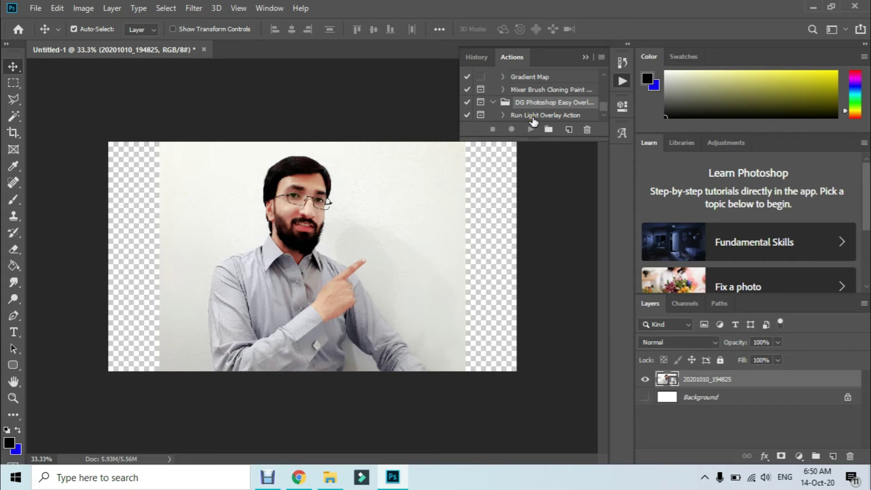
{"action": "left_click", "coordinate": [533, 117]}
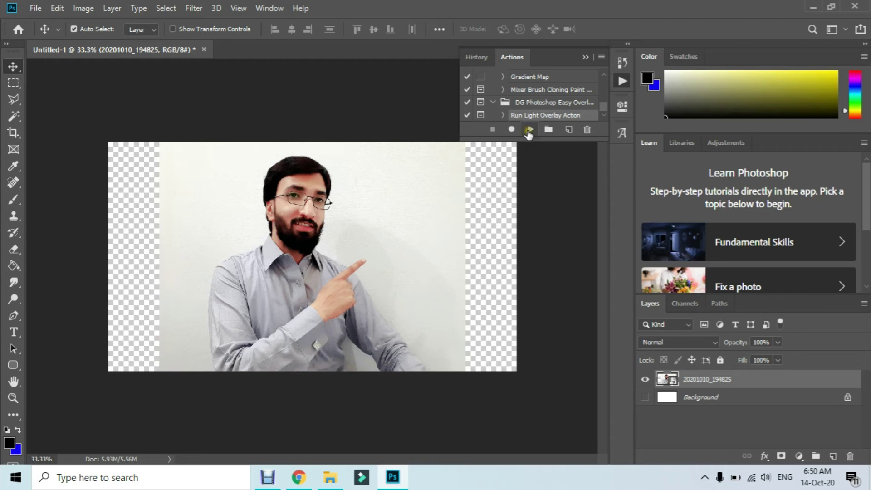
{"action": "left_click", "coordinate": [529, 130]}
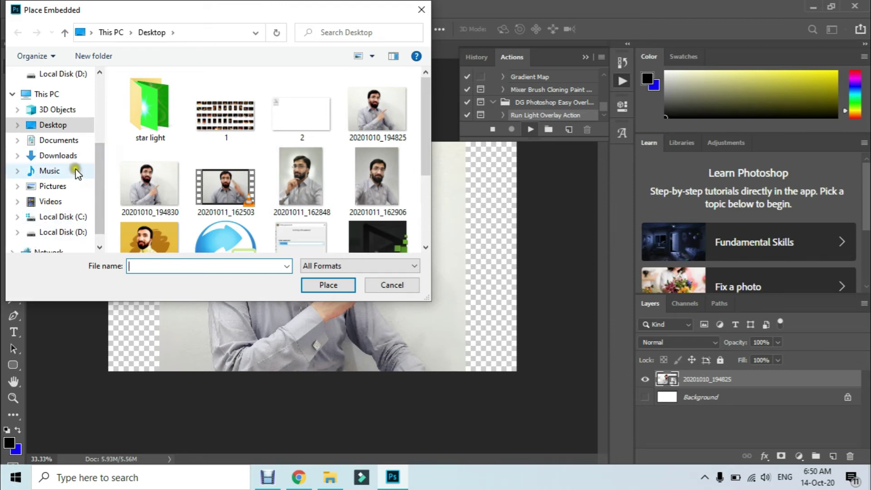
Step: Place the image fire and sparks (2) from the Fire and Sparks Photoshop Overlays folder in Downloads > Compressed
{"action": "left_click", "coordinate": [72, 156]}
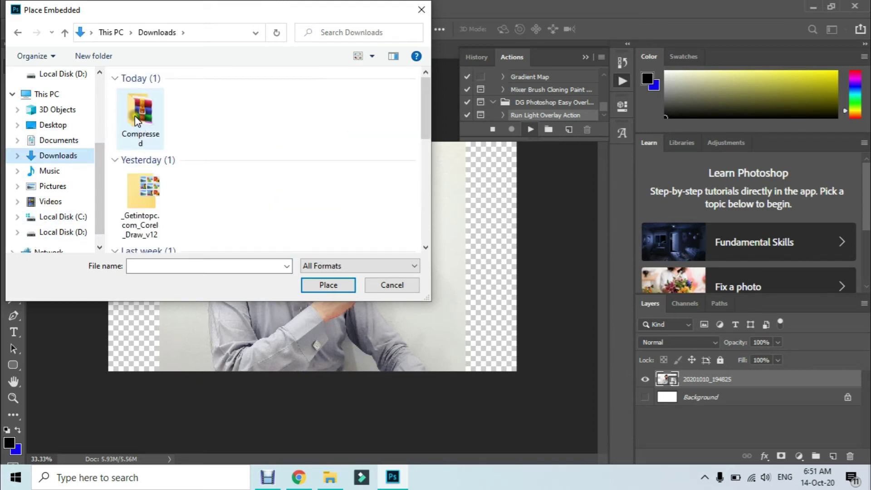
{"action": "double_click", "coordinate": [134, 119]}
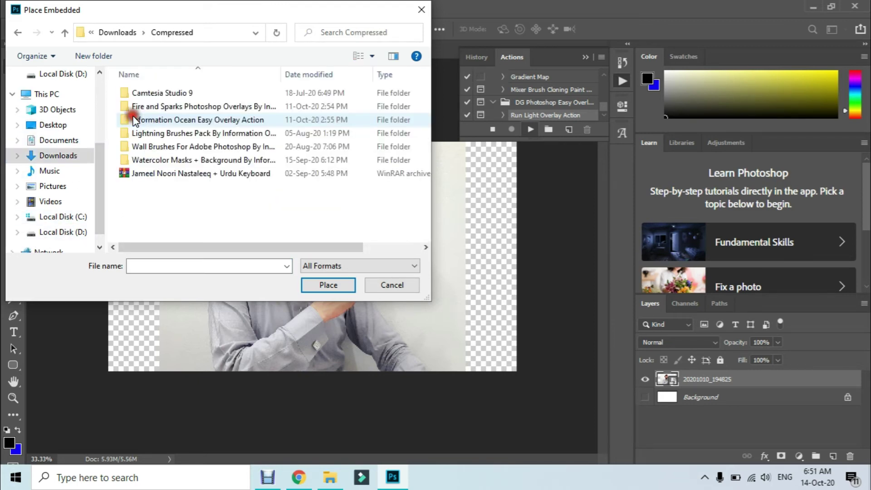
{"action": "double_click", "coordinate": [170, 108]}
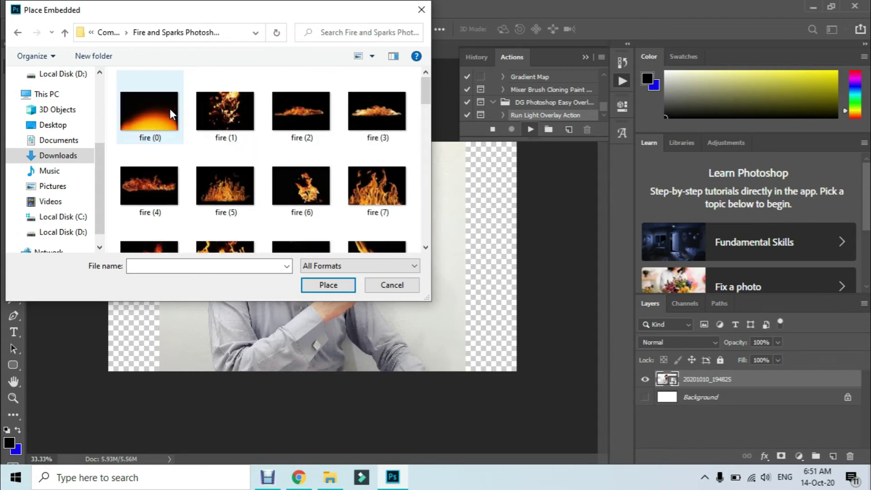
{"action": "scroll", "coordinate": [253, 204], "scroll_direction": "down", "scroll_amount": 5}
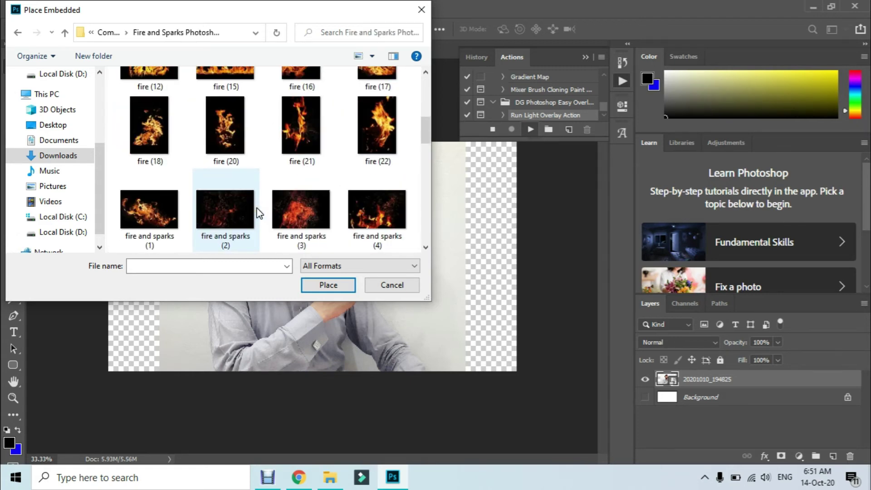
{"action": "left_click", "coordinate": [229, 214]}
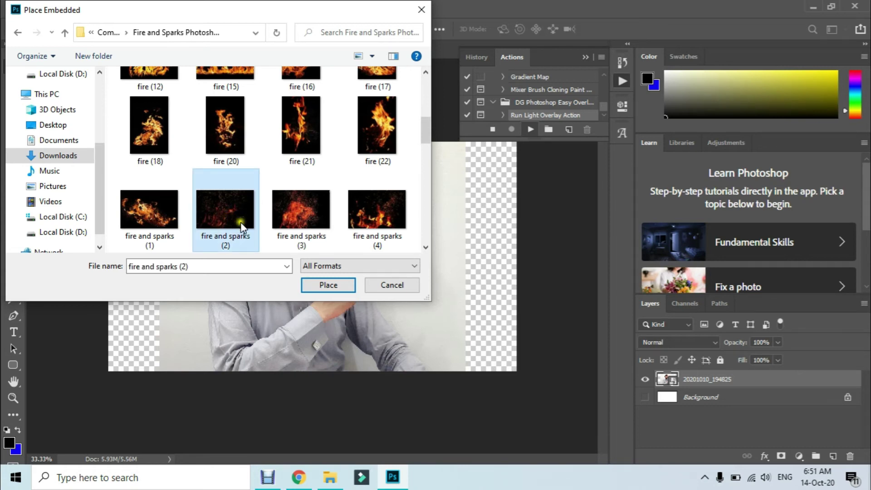
{"action": "left_click", "coordinate": [328, 291]}
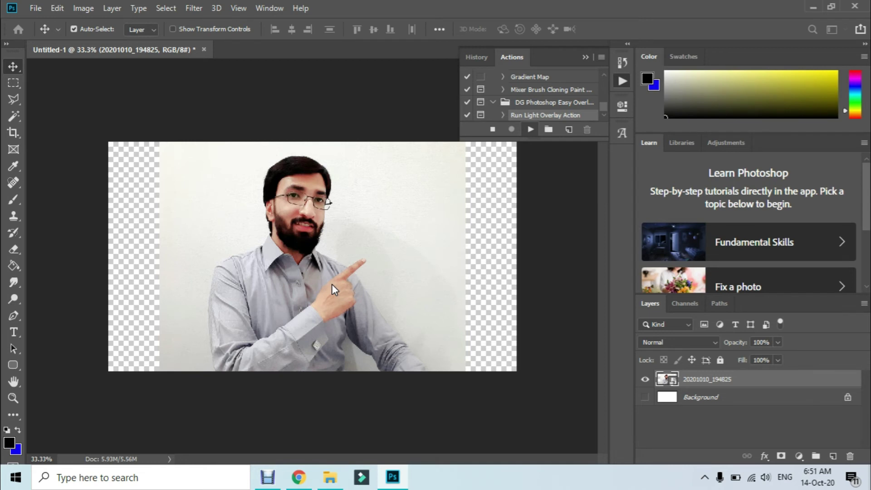
Step: Enlarge the fire and sparks (2) overlay from its edges until it covers the portrait photo, and commit the placement
{"action": "left_click_drag", "start_coordinate": [427, 327], "coordinate": [462, 356]}
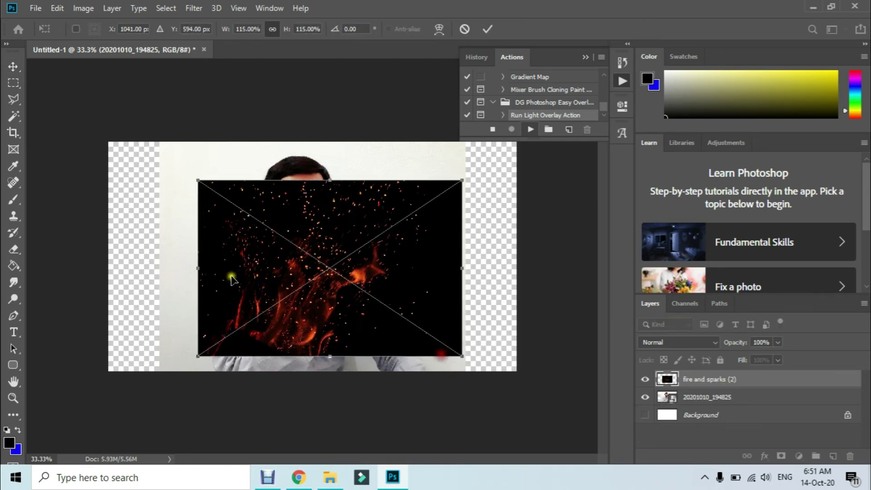
{"action": "left_click_drag", "start_coordinate": [198, 269], "coordinate": [160, 271]}
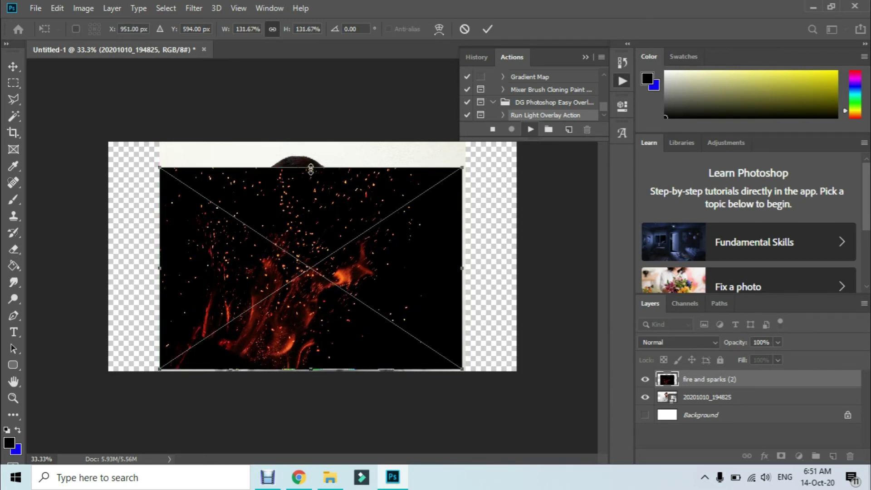
{"action": "left_click_drag", "start_coordinate": [311, 170], "coordinate": [312, 142]}
{"action": "left_click", "coordinate": [490, 28]}
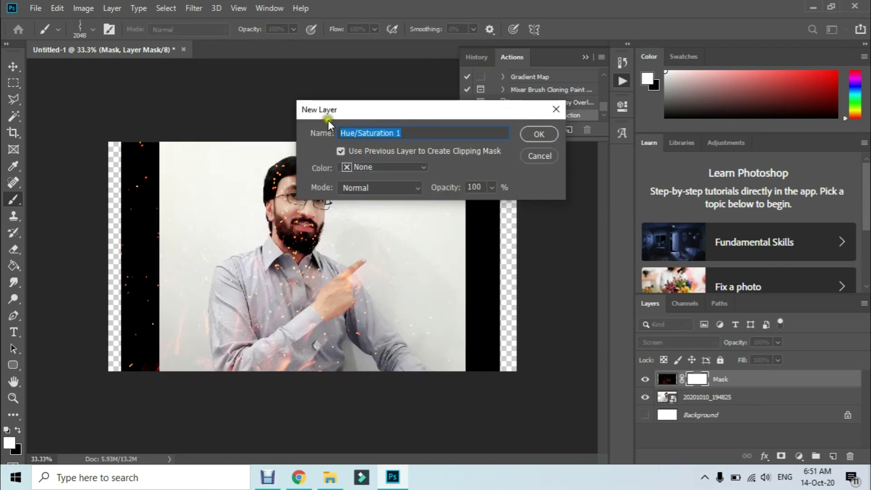
Step: Create the clipped Hue/Saturation 1 adjustment layer and shift its hue to turn the fire and sparks overlay blue
{"action": "left_click", "coordinate": [540, 134]}
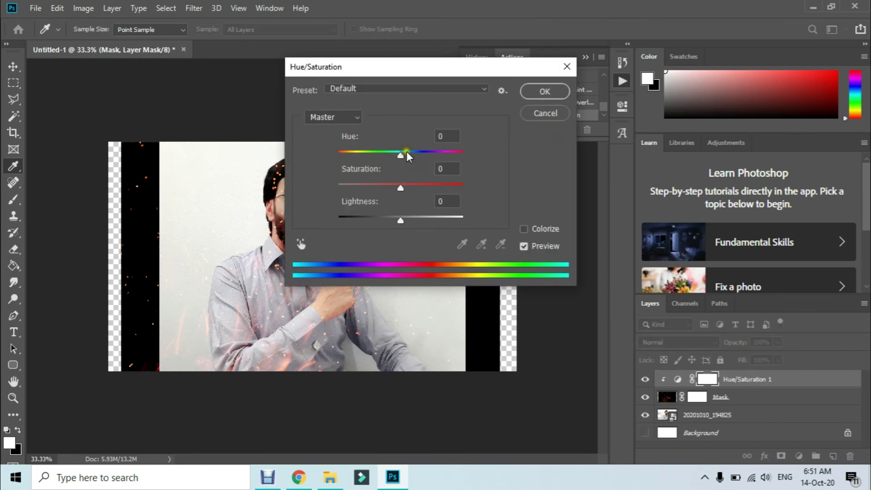
{"action": "left_click_drag", "start_coordinate": [406, 66], "coordinate": [549, 48]}
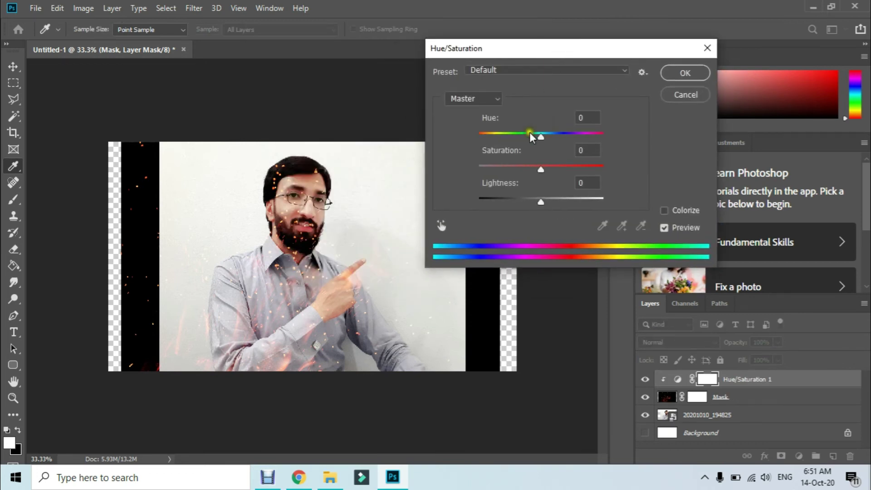
{"action": "left_click_drag", "start_coordinate": [546, 136], "coordinate": [480, 133]}
{"action": "left_click", "coordinate": [683, 73]}
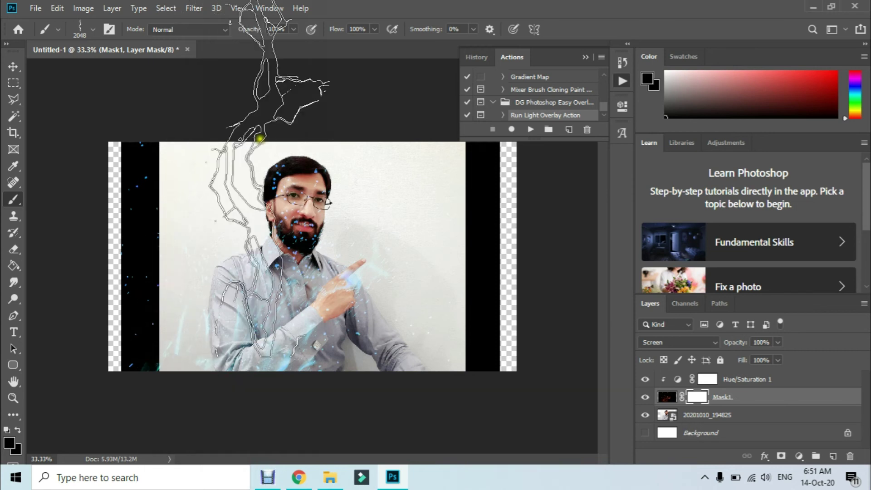
Step: Switch to the Move tool and show the white Background layer
{"action": "left_click", "coordinate": [13, 67]}
{"action": "left_click", "coordinate": [647, 433]}
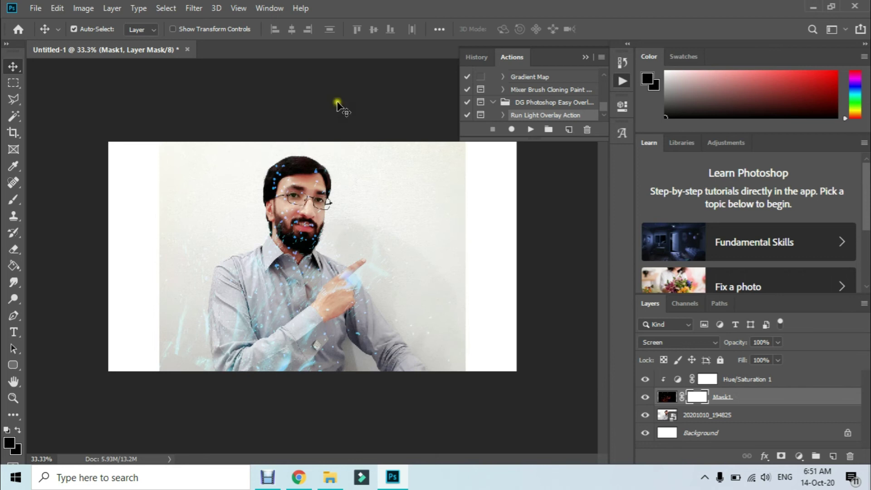
Step: Play the Run Light Overlay Action again, place the image sparks (9), adjust its size over the photo's lower part and commit it
{"action": "double_click", "coordinate": [543, 117]}
{"action": "left_click", "coordinate": [531, 131]}
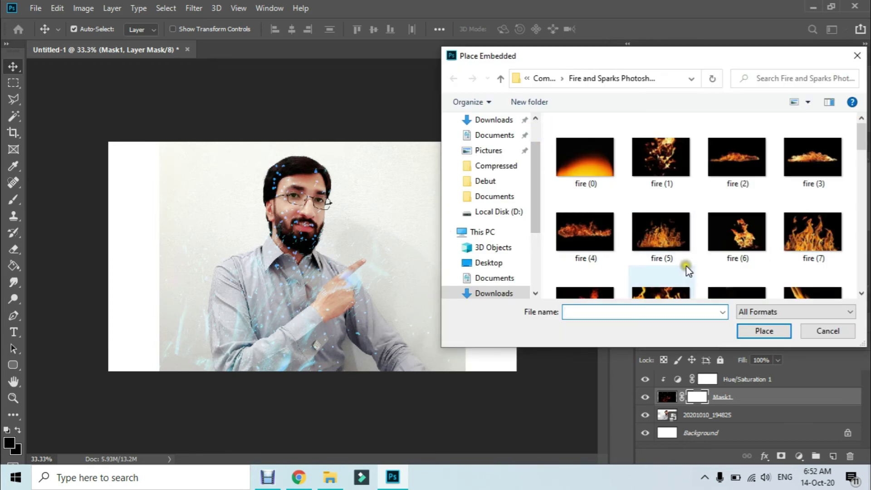
{"action": "scroll", "coordinate": [685, 263], "scroll_direction": "down", "scroll_amount": 4}
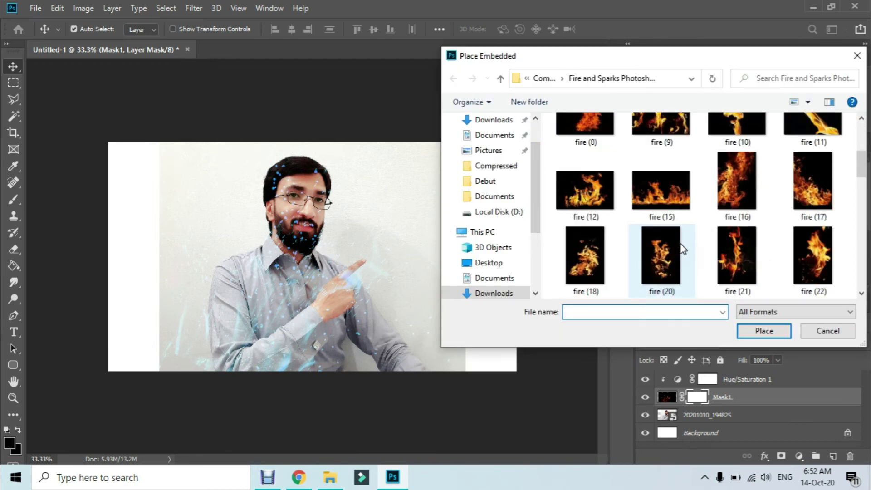
{"action": "scroll", "coordinate": [782, 225], "scroll_direction": "down", "scroll_amount": 5}
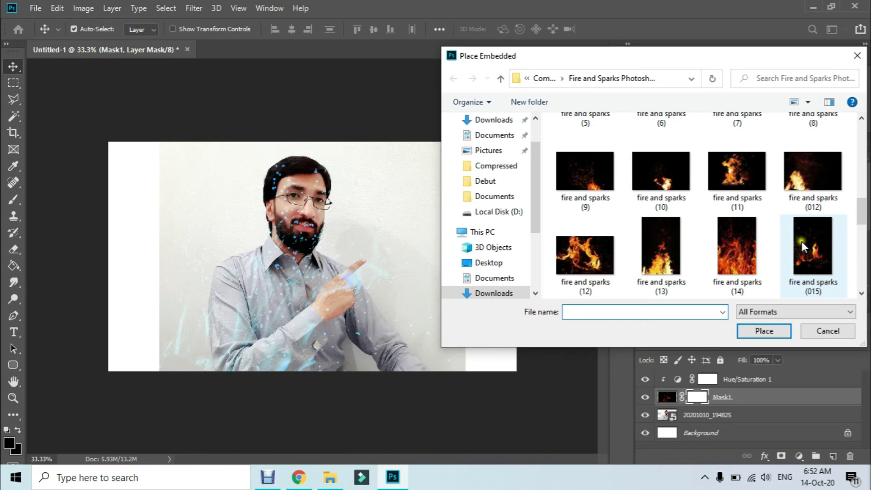
{"action": "scroll", "coordinate": [760, 278], "scroll_direction": "down", "scroll_amount": 3}
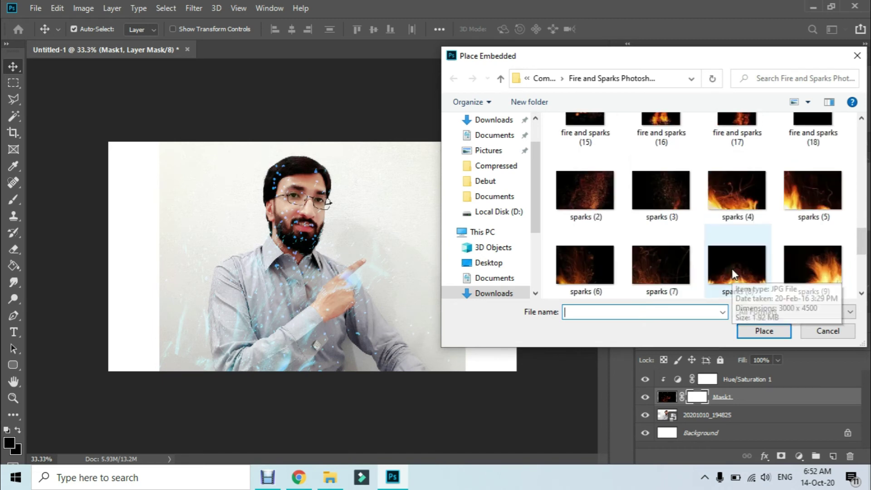
{"action": "left_click", "coordinate": [819, 268]}
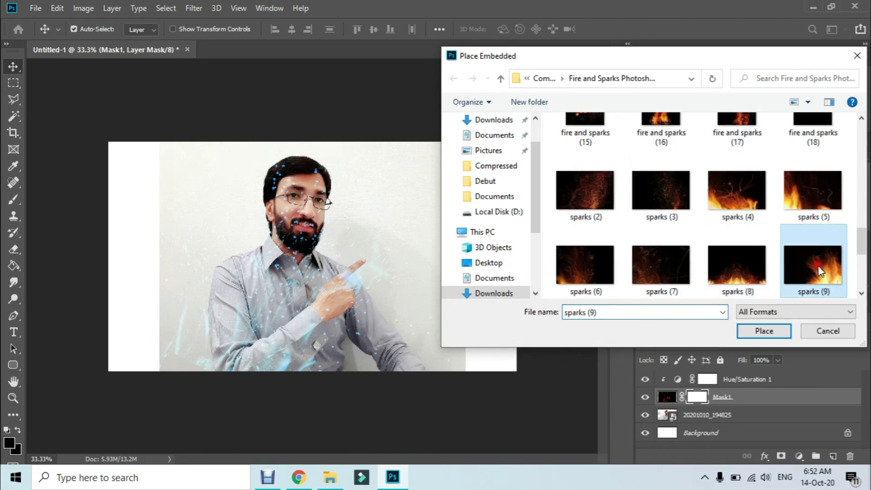
{"action": "left_click", "coordinate": [764, 331]}
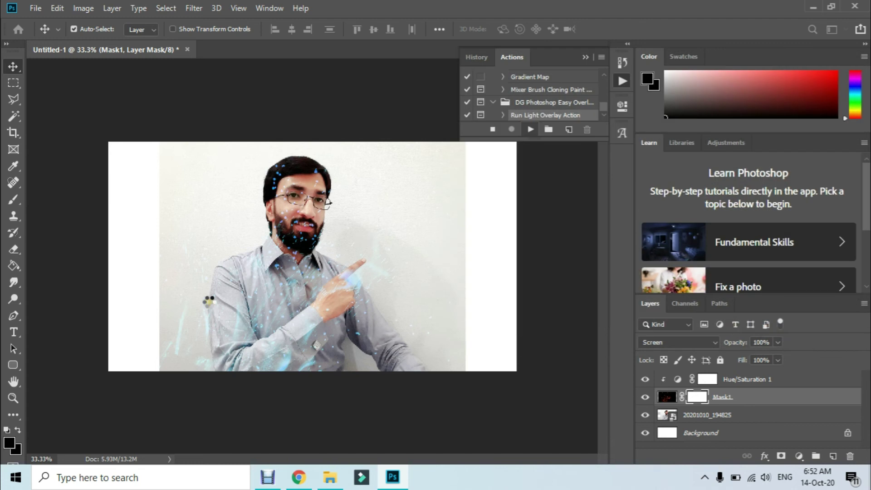
{"action": "mouse_move", "coordinate": [426, 337]}
{"action": "left_mouse_down"}
{"action": "mouse_move", "coordinate": [463, 365]}
{"action": "mouse_move", "coordinate": [427, 350]}
{"action": "mouse_move", "coordinate": [437, 347]}
{"action": "left_mouse_up"}
{"action": "left_click", "coordinate": [488, 28]}
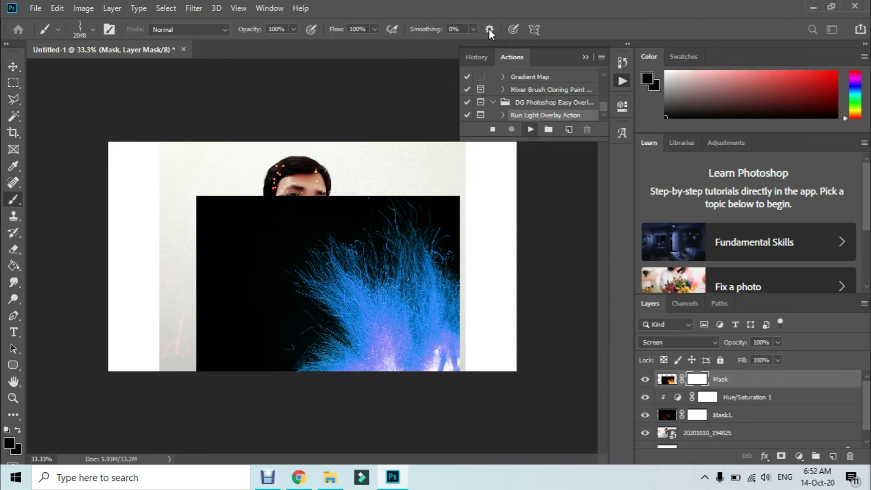
Step: Create the clipped Hue/Saturation 2 adjustment layer, with saturation 0 and the hue shifted negatively to turn the sparks (9) overlay pink
{"action": "left_click", "coordinate": [540, 135]}
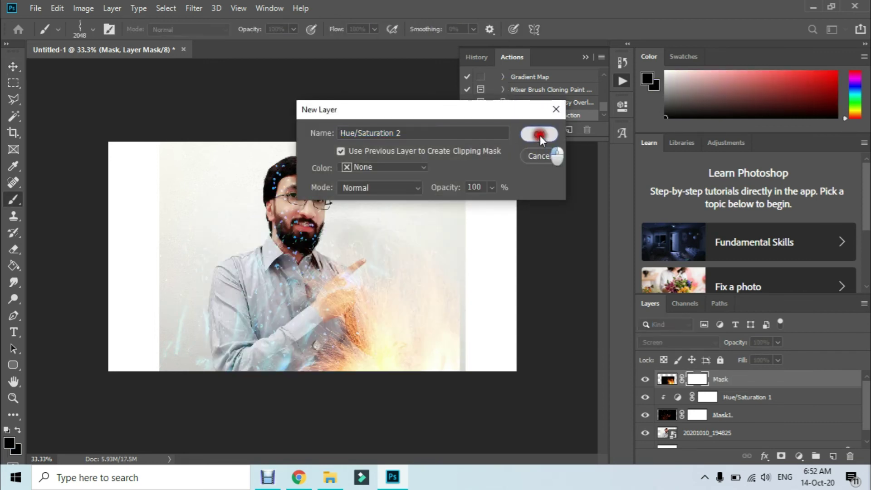
{"action": "left_click_drag", "start_coordinate": [540, 136], "coordinate": [510, 136]}
{"action": "mouse_move", "coordinate": [545, 173]}
{"action": "left_mouse_down"}
{"action": "mouse_move", "coordinate": [593, 165]}
{"action": "mouse_move", "coordinate": [541, 165]}
{"action": "left_mouse_up"}
{"action": "type", "text": "0"}
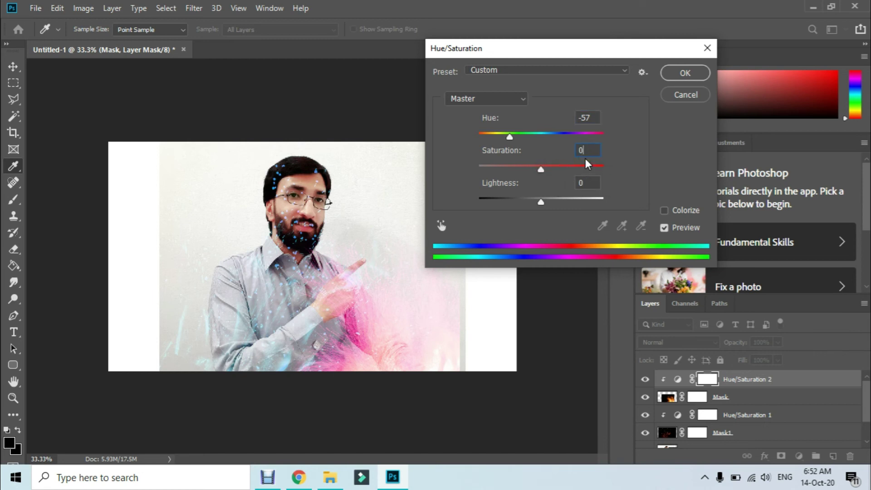
{"action": "mouse_move", "coordinate": [533, 134]}
{"action": "left_mouse_down"}
{"action": "mouse_move", "coordinate": [587, 143]}
{"action": "mouse_move", "coordinate": [608, 129]}
{"action": "mouse_move", "coordinate": [456, 126]}
{"action": "mouse_move", "coordinate": [516, 130]}
{"action": "left_mouse_up"}
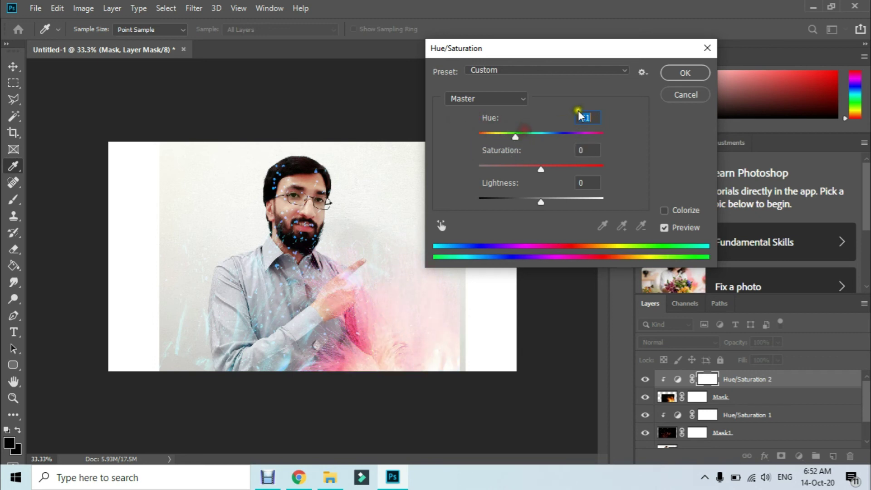
{"action": "left_click", "coordinate": [689, 75]}
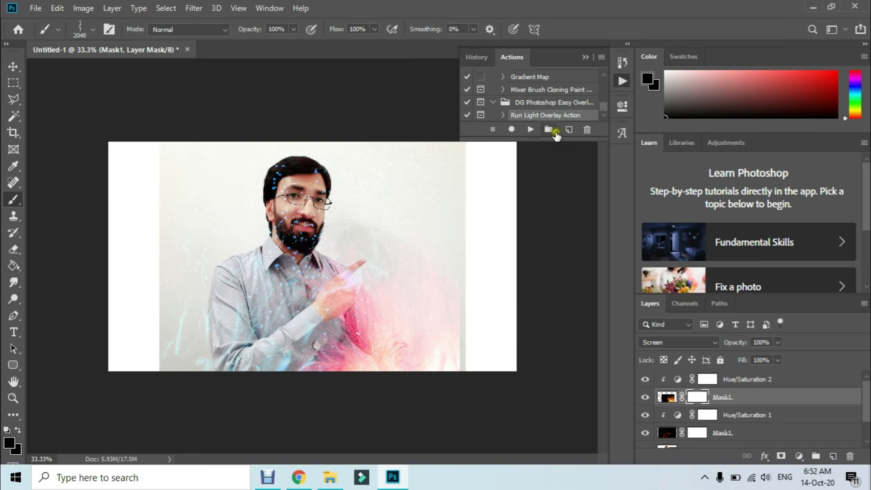
Step: Play the Run Light Overlay Action once more and place the image fire (15) from the Fire and Sparks folder
{"action": "left_click", "coordinate": [531, 131]}
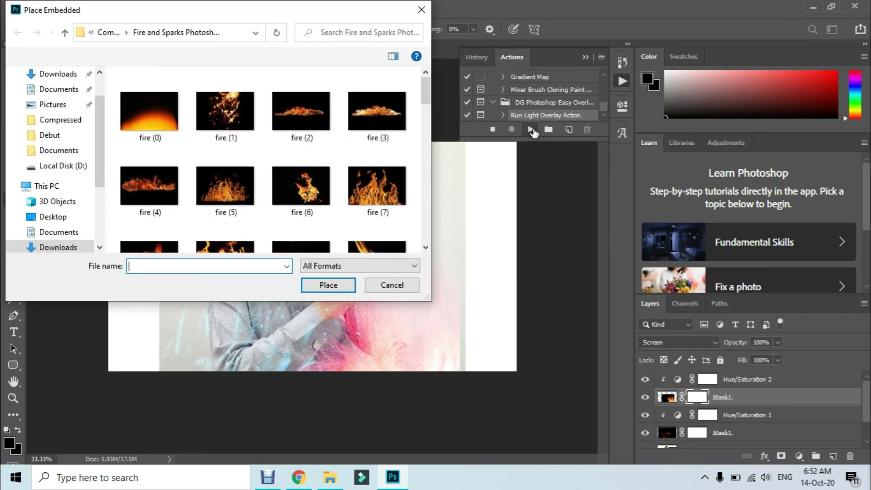
{"action": "scroll", "coordinate": [348, 202], "scroll_direction": "down", "scroll_amount": 3}
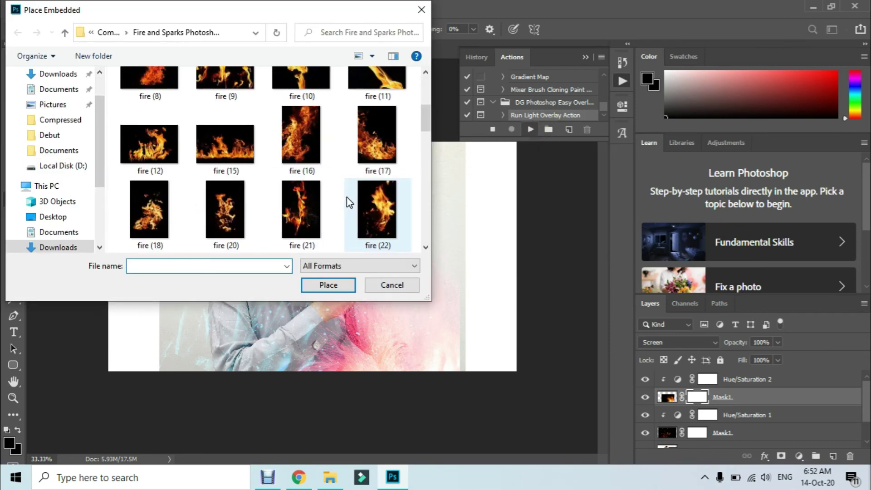
{"action": "left_click", "coordinate": [225, 147]}
{"action": "left_click", "coordinate": [337, 286]}
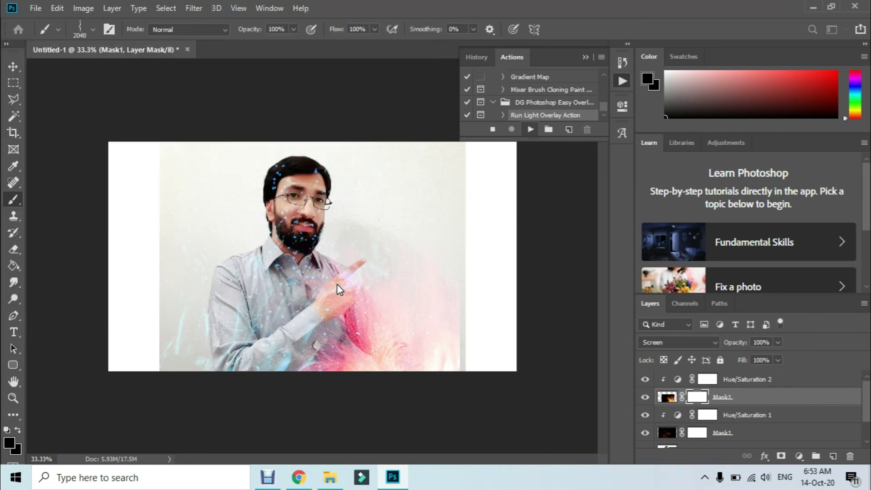
Step: Enlarge the fire (15) overlay to span the photo's width, position its flames along the photo's lower edge and commit it
{"action": "left_click_drag", "start_coordinate": [195, 333], "coordinate": [153, 363]}
{"action": "left_click_drag", "start_coordinate": [317, 312], "coordinate": [344, 317]}
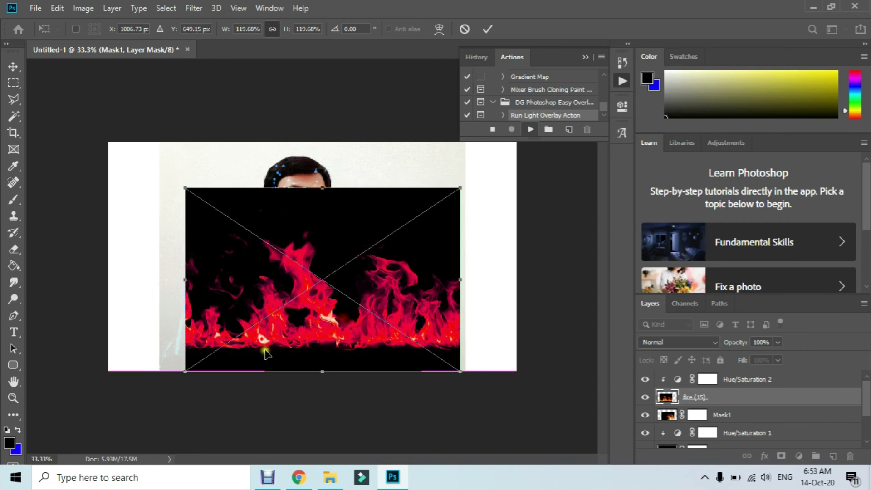
{"action": "left_click_drag", "start_coordinate": [185, 371], "coordinate": [153, 384]}
{"action": "left_click_drag", "start_coordinate": [282, 337], "coordinate": [288, 343]}
{"action": "left_click", "coordinate": [484, 30]}
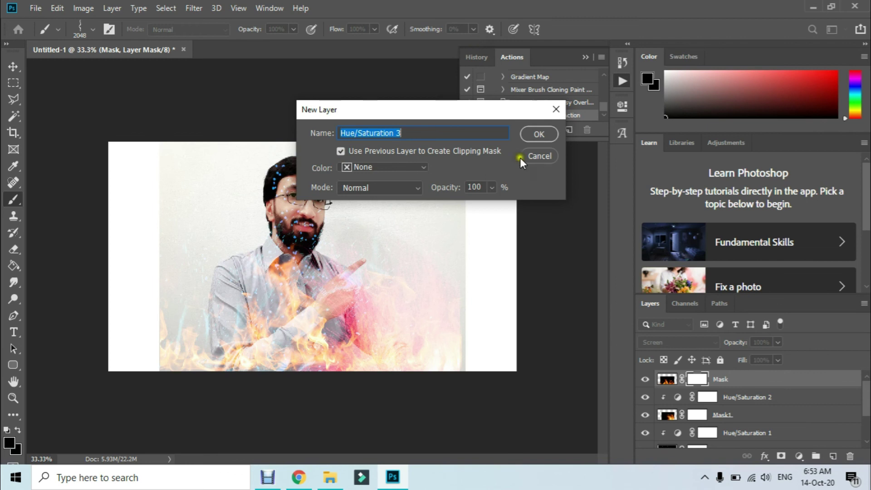
Step: Create the clipped Hue/Saturation 3 adjustment layer and set its hue to +55 to turn the fire (15) flames green
{"action": "left_click", "coordinate": [538, 133]}
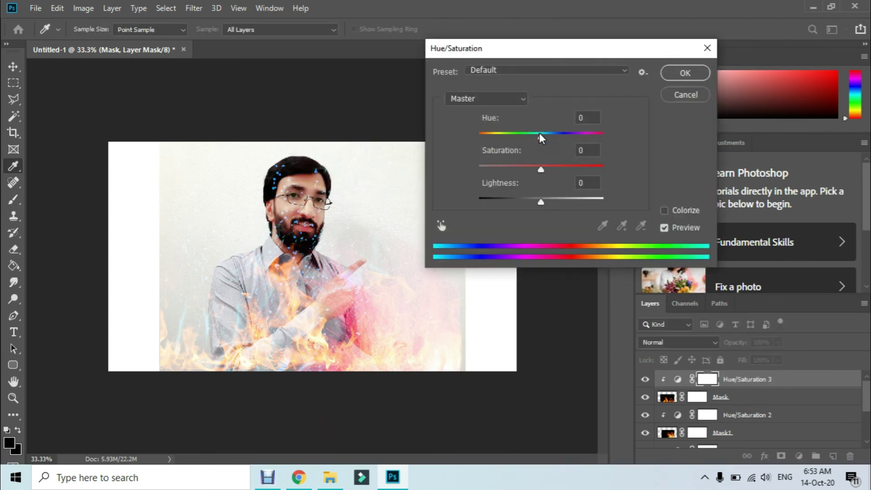
{"action": "left_click_drag", "start_coordinate": [545, 135], "coordinate": [511, 140]}
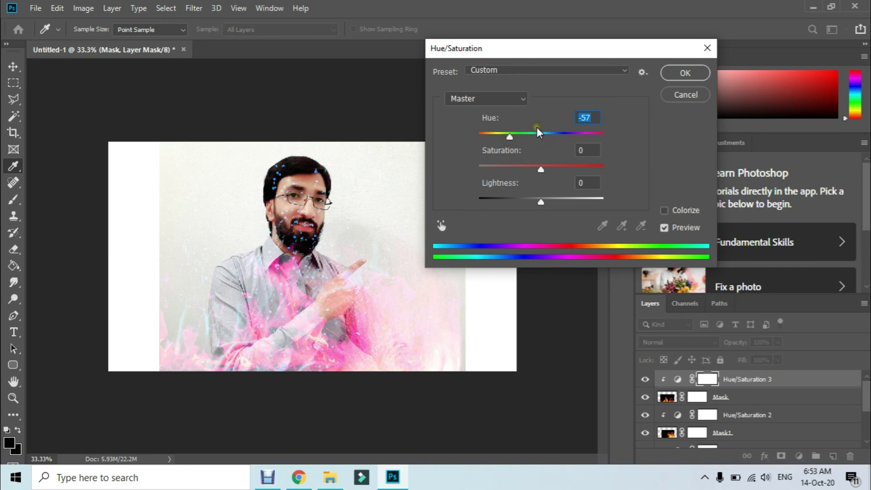
{"action": "left_click_drag", "start_coordinate": [542, 136], "coordinate": [573, 137]}
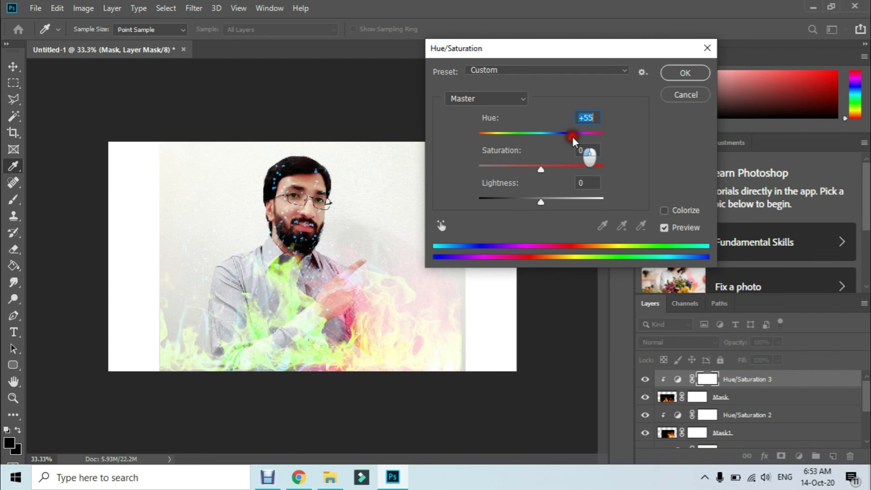
{"action": "left_click", "coordinate": [672, 75]}
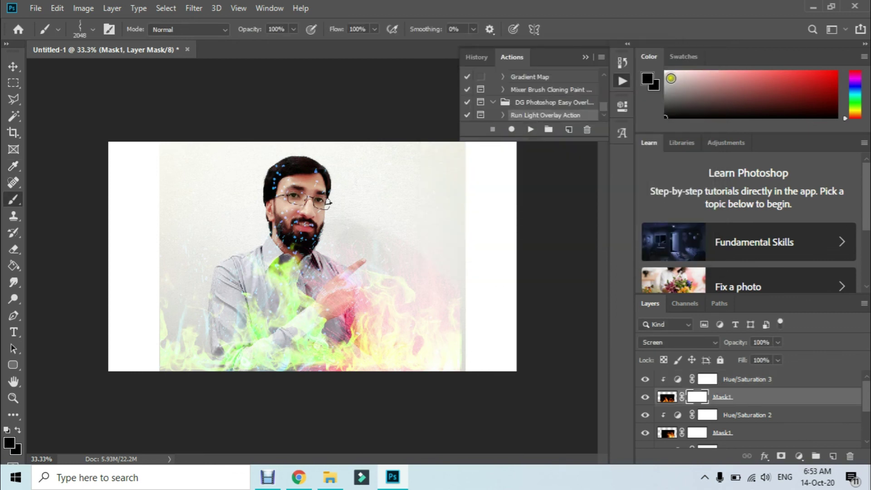
Step: Try filling the fire (15) overlay's layer mask with black, and undo the fill
{"action": "key", "text": "alt+BackSpace"}
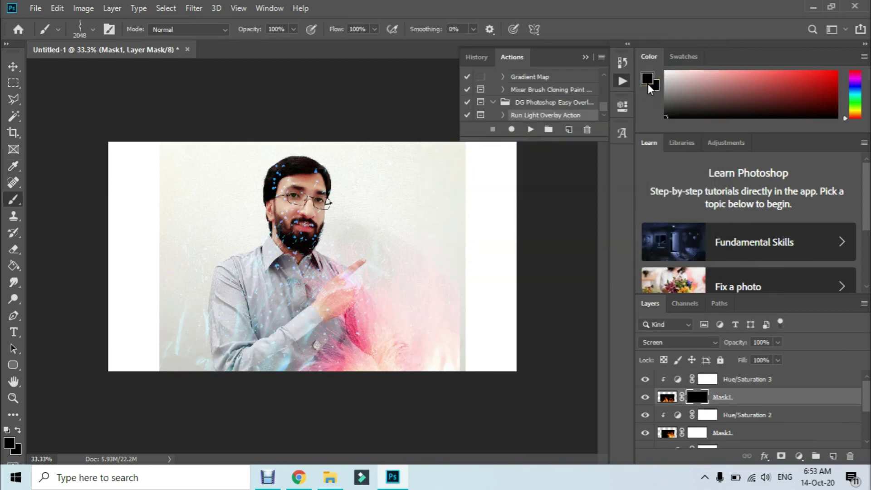
{"action": "key", "text": "ctrl+z"}
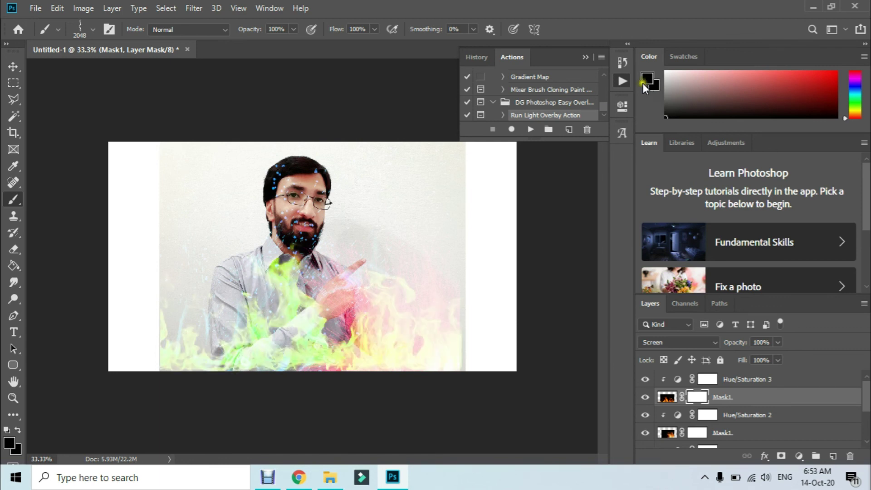
Step: Switch to the Move tool
{"action": "left_click", "coordinate": [12, 67]}
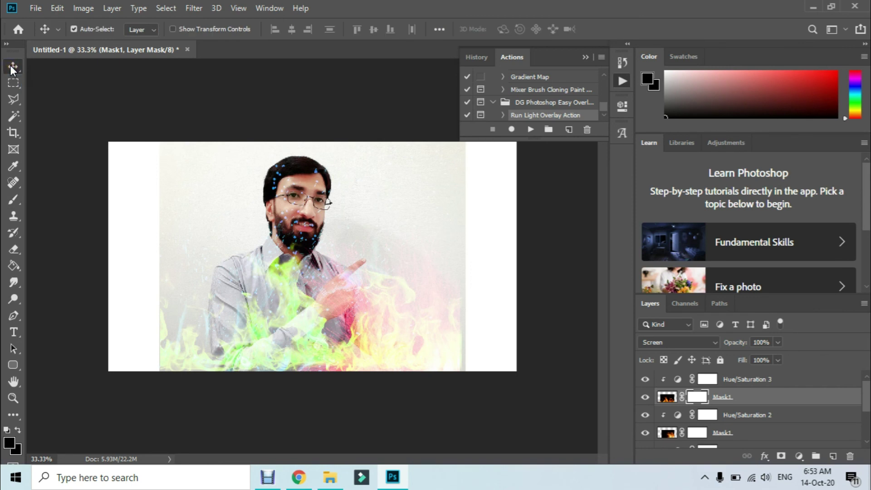